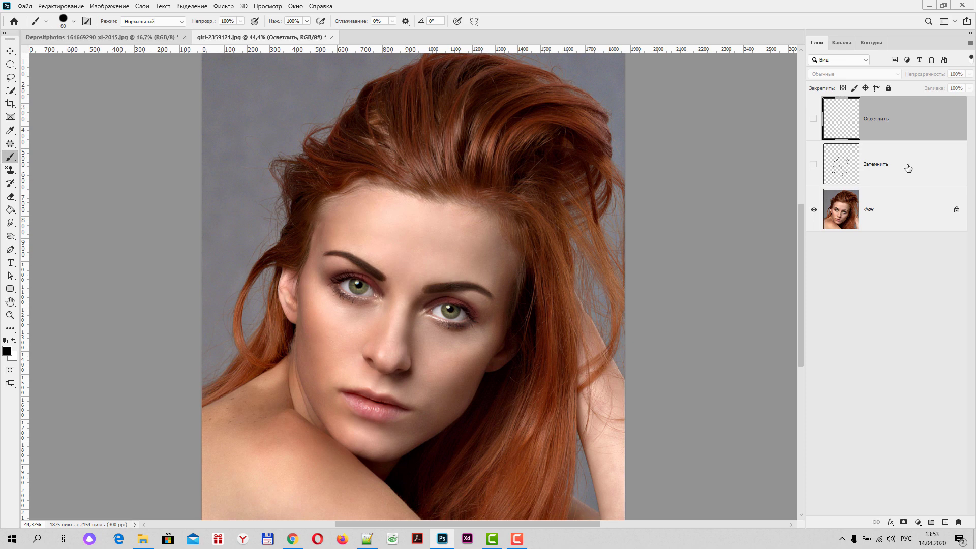
# Toggle the darkening and lightening guide maps on and off to inspect them on the face.
pyautogui.click(813, 167)
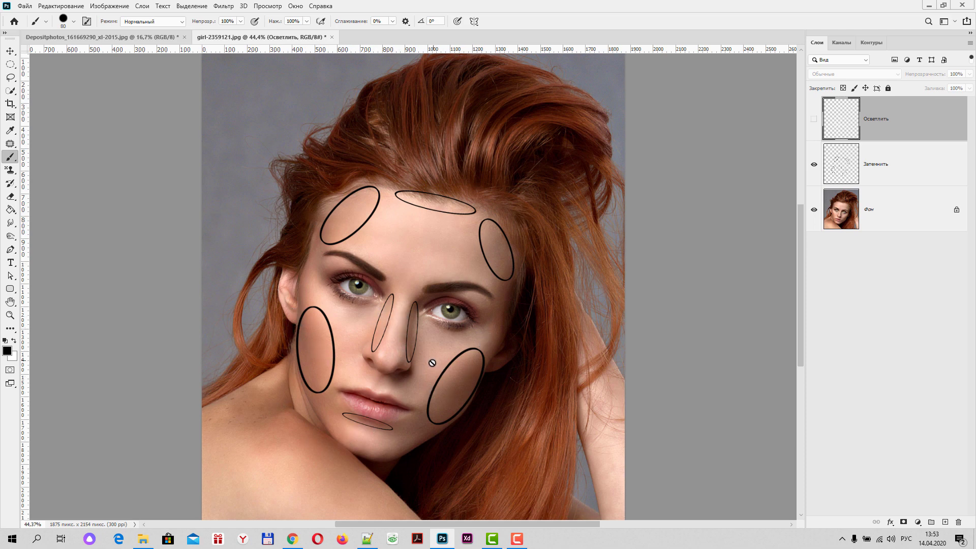
pyautogui.click(814, 164)
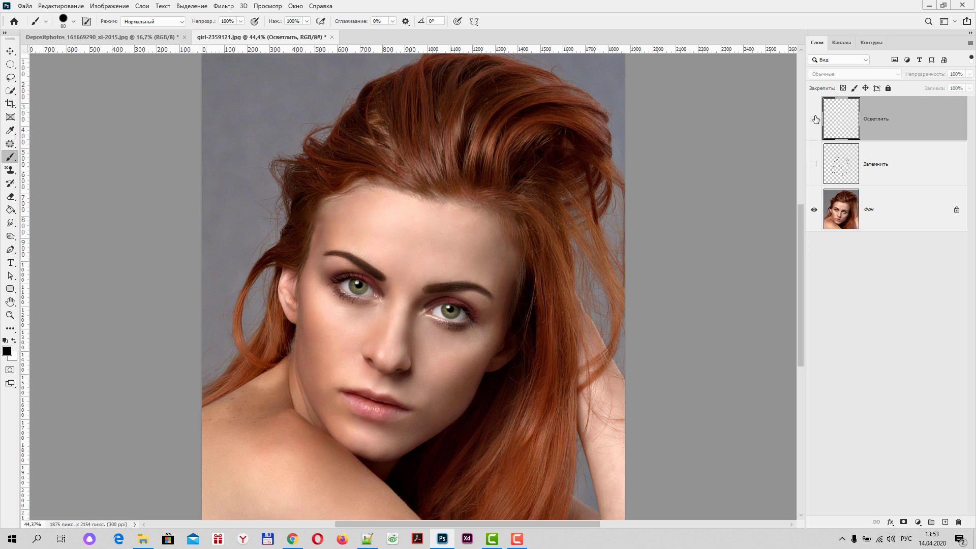
pyautogui.click(814, 119)
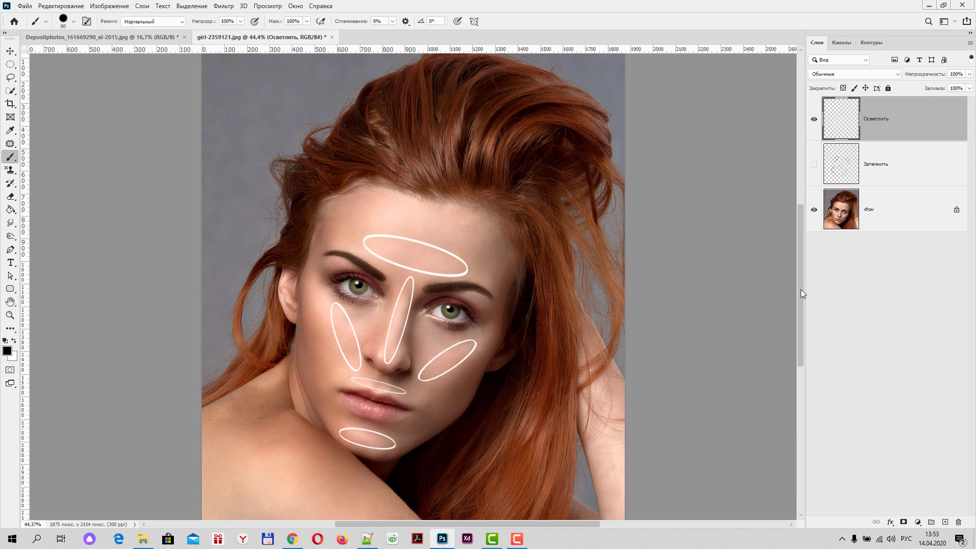
pyautogui.click(813, 119)
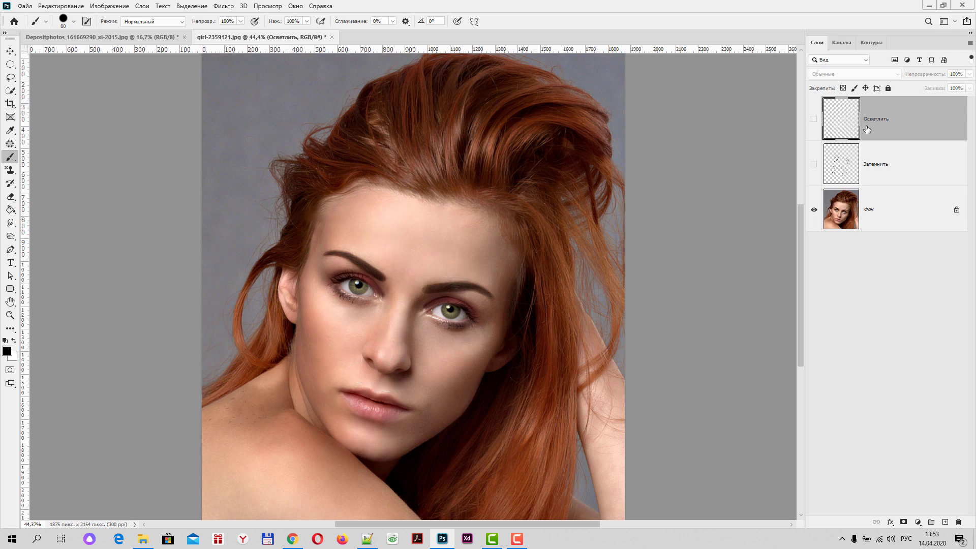
pyautogui.click(814, 165)
pyautogui.click(814, 118)
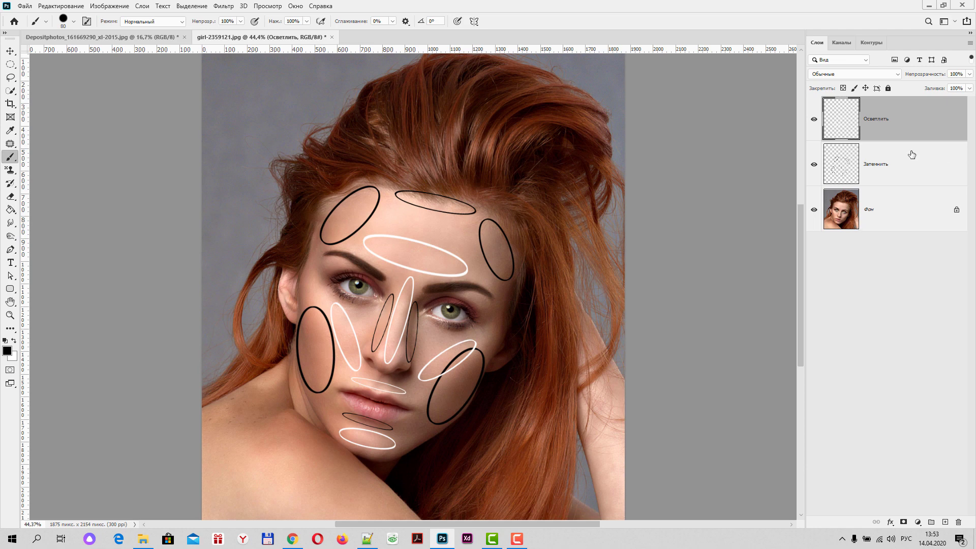
pyautogui.click(814, 118)
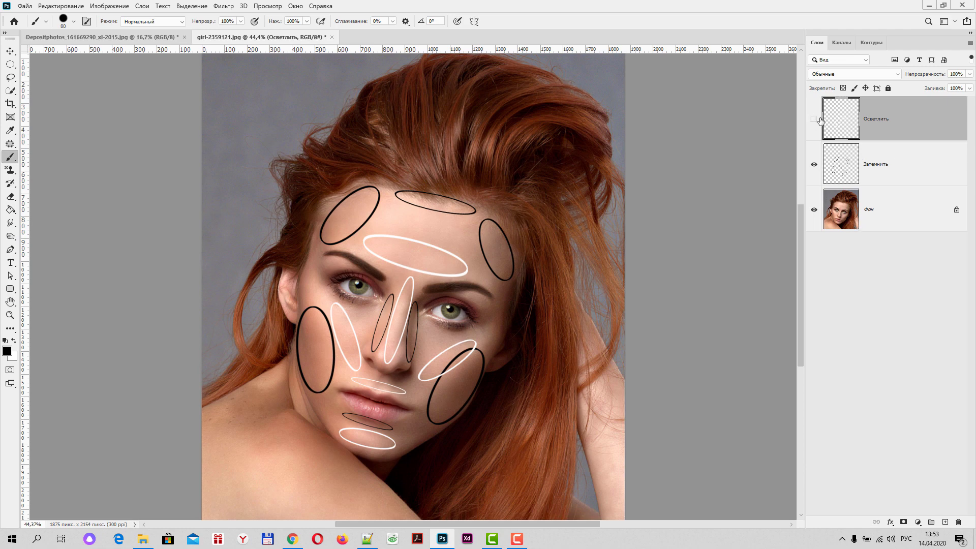
pyautogui.click(899, 174)
pyautogui.click(814, 164)
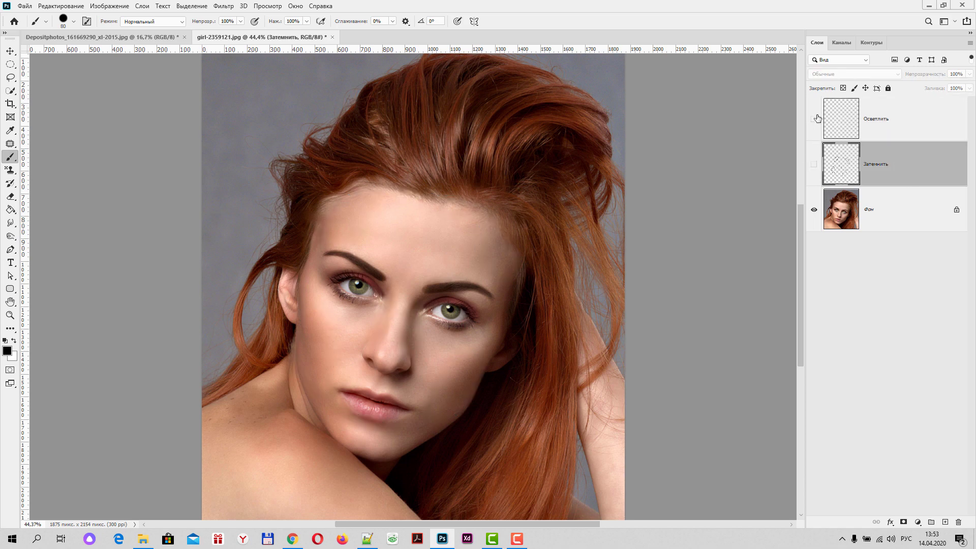
pyautogui.click(814, 118)
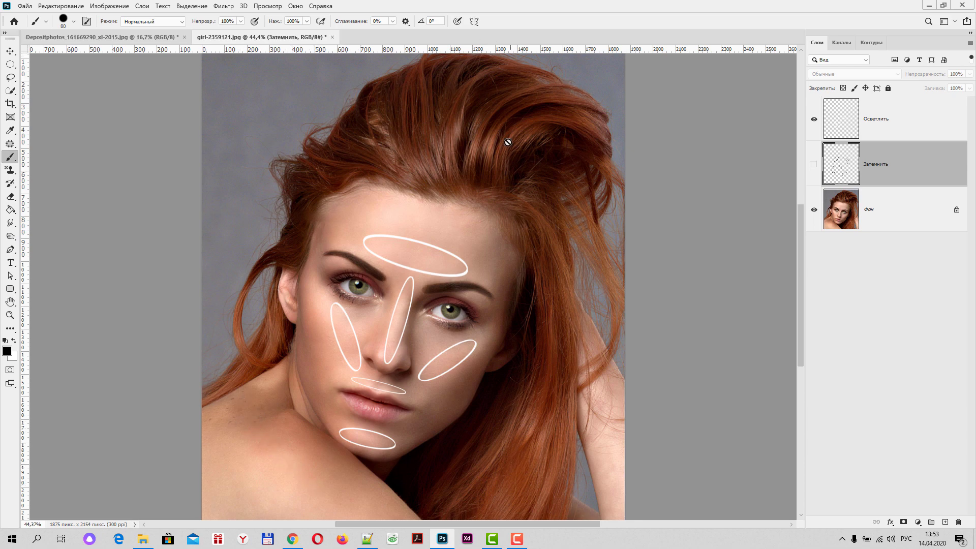
pyautogui.click(813, 122)
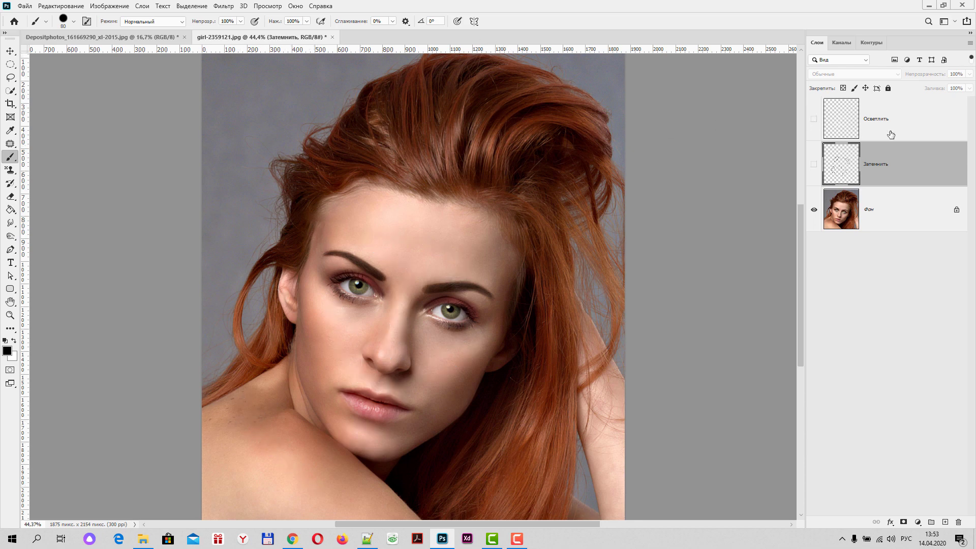
# Delete the Осветлить and Затемнить guide layers.
pyautogui.moveTo(904, 122)
pyautogui.mouseDown()
pyautogui.moveTo(953, 415)
pyautogui.moveTo(934, 353)
pyautogui.mouseUp()
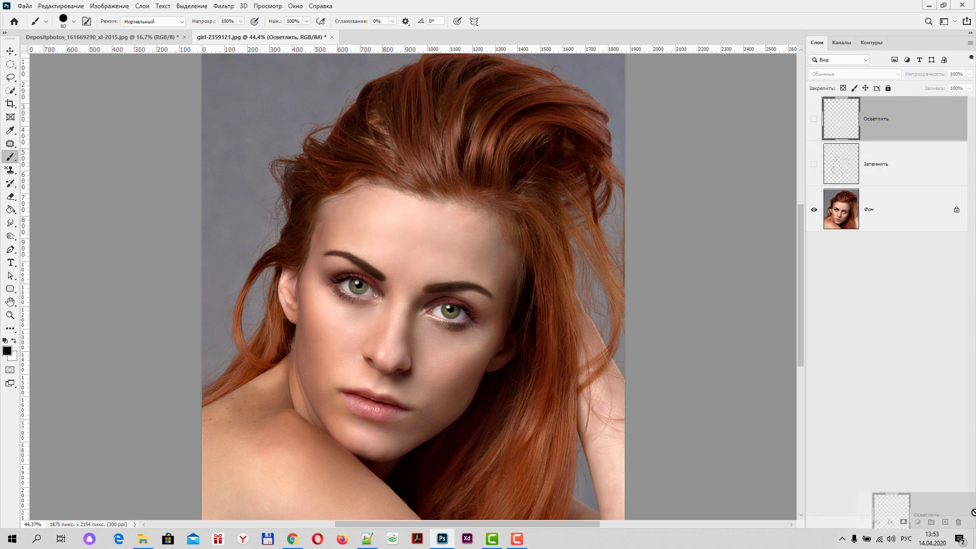
pyautogui.moveTo(933, 354); pyautogui.dragTo(959, 522)
pyautogui.moveTo(895, 119); pyautogui.dragTo(959, 522)
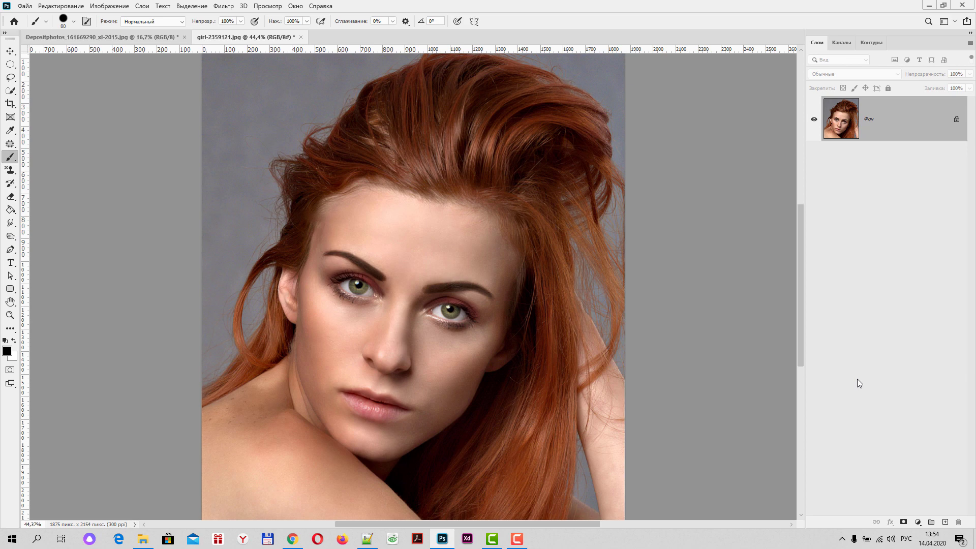
# Create a new layer in Мягкий свет mode filled with 50% neutral gray.
pyautogui.click(144, 7)
pyautogui.moveTo(175, 17)
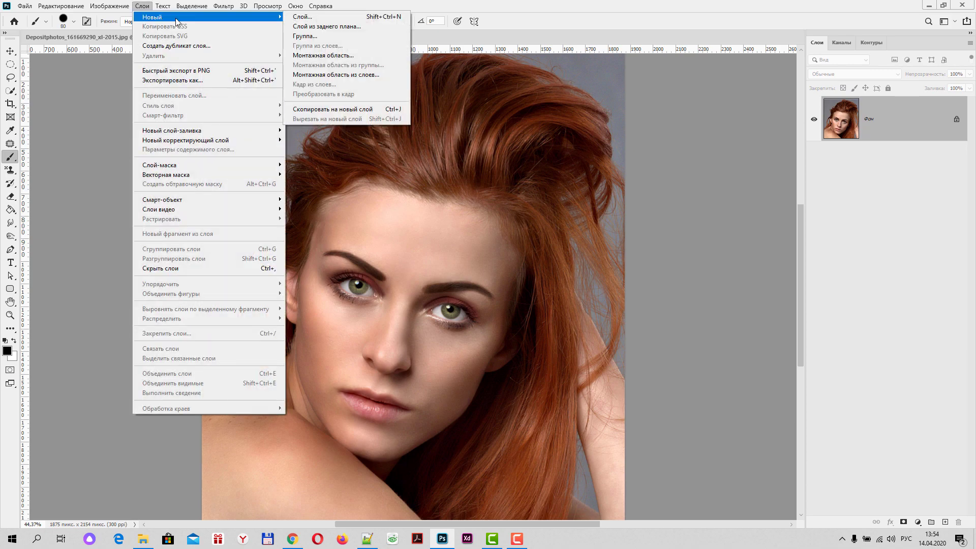
pyautogui.click(318, 18)
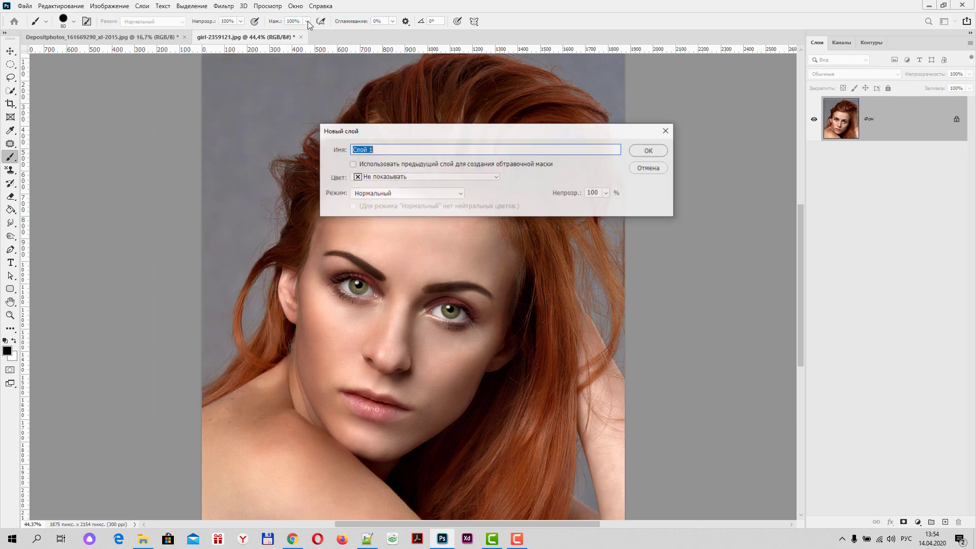
pyautogui.moveTo(442, 134); pyautogui.dragTo(462, 106)
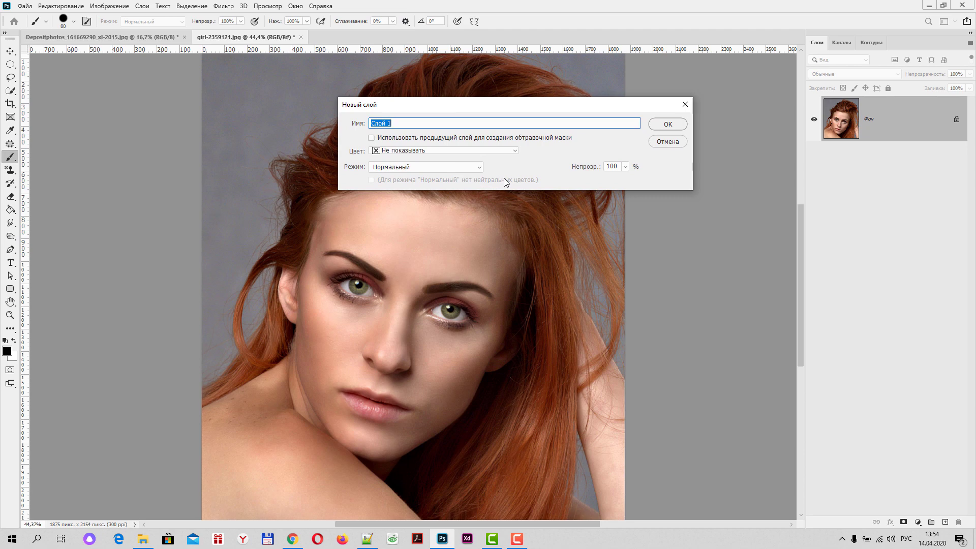
pyautogui.click(479, 168)
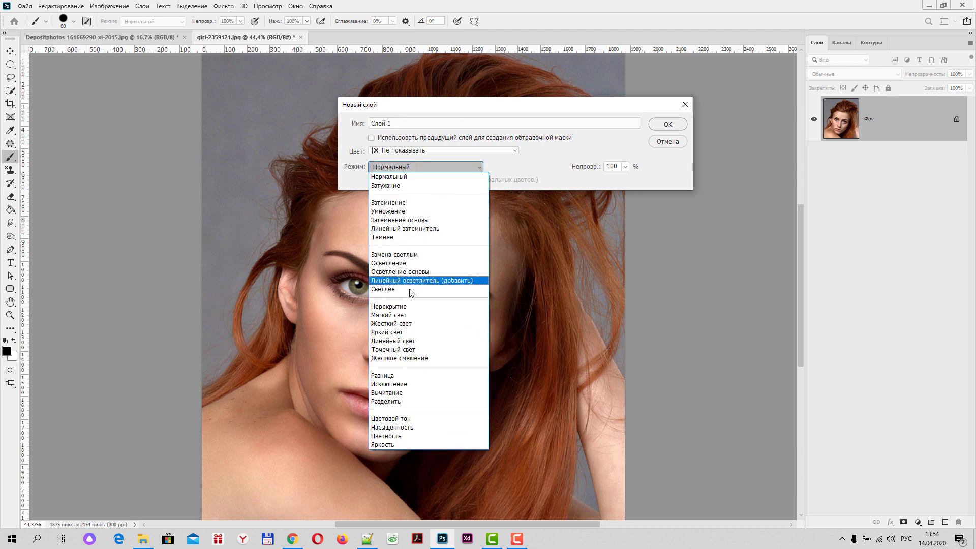
pyautogui.click(405, 318)
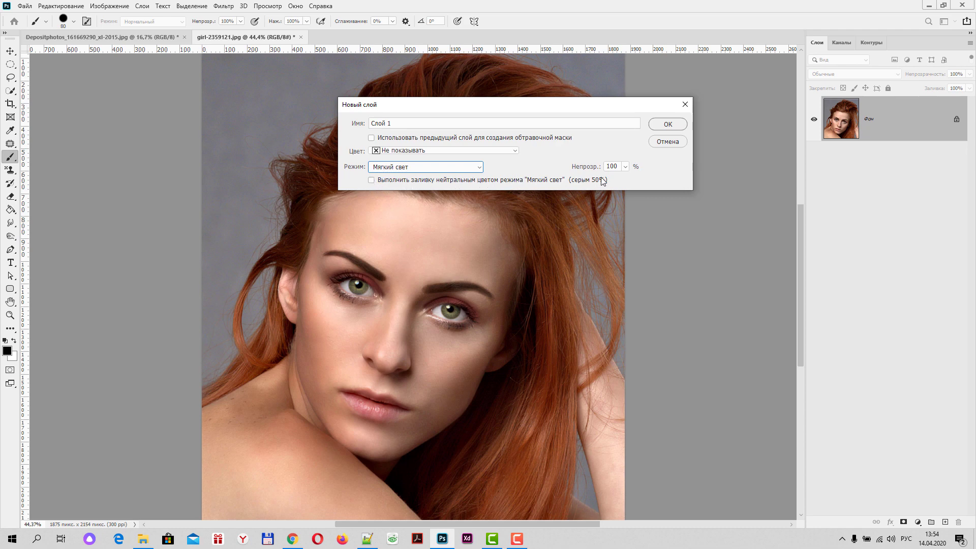
pyautogui.click(372, 180)
pyautogui.click(671, 125)
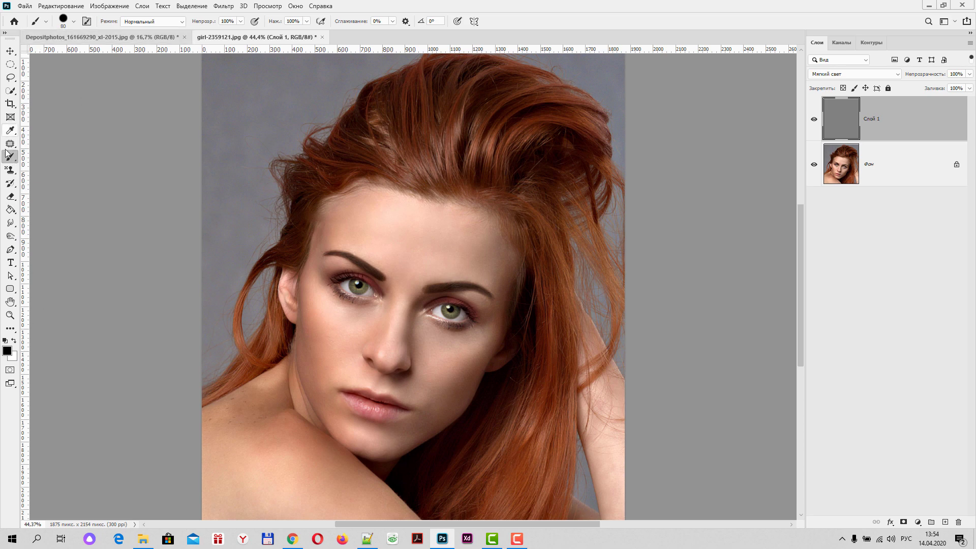
# Set the brush tip to 0% hardness and the brush opacity to 10%.
pyautogui.click(74, 24)
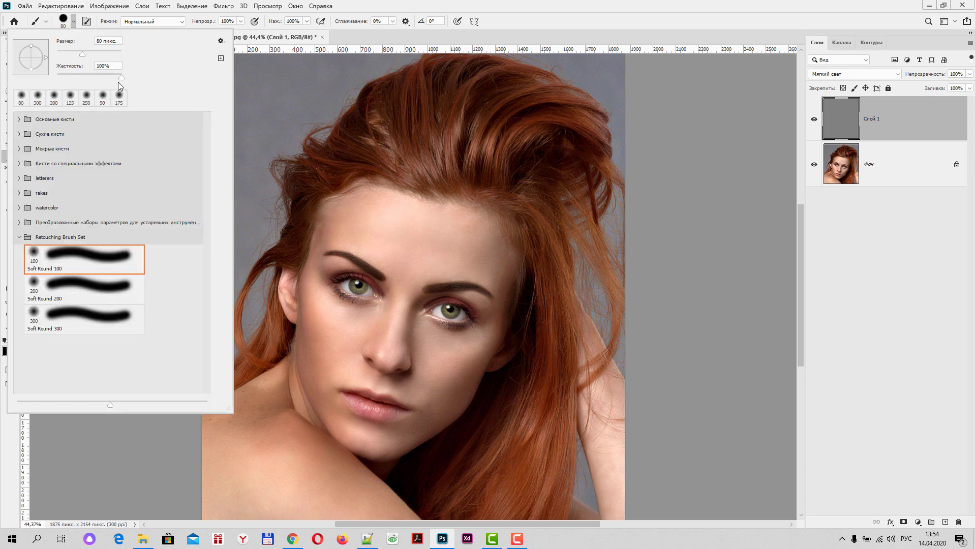
pyautogui.moveTo(121, 77); pyautogui.dragTo(52, 76)
pyautogui.click(224, 21)
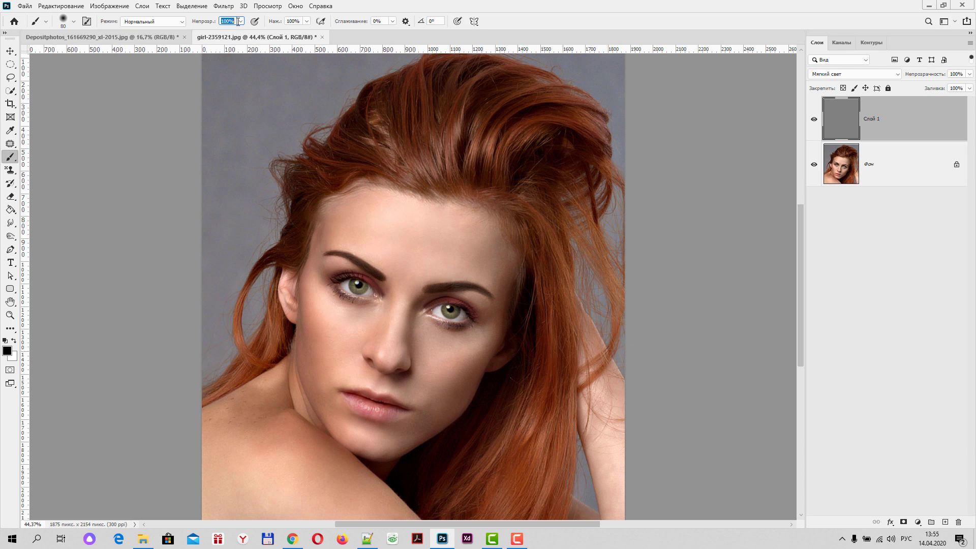
pyautogui.write('10')
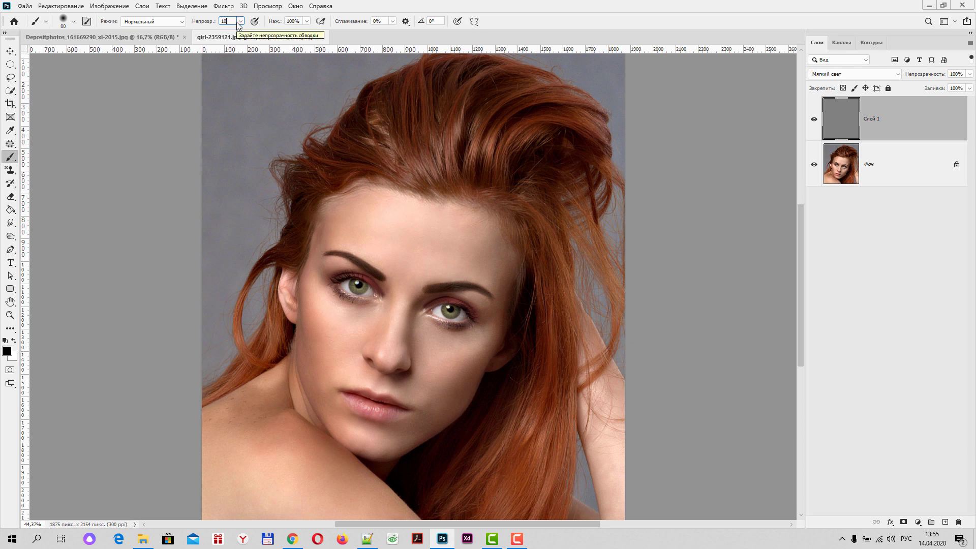
pyautogui.press('Return')
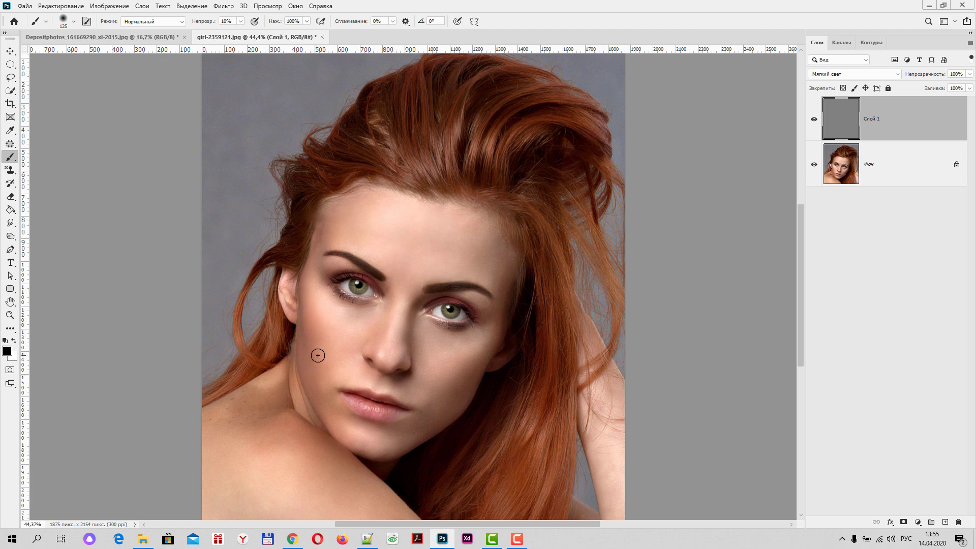
# Paint black shading over the jaw and cheek at size 175, then the hairline and right face at 100.
pyautogui.press(']')
pyautogui.press(']')
pyautogui.press(']')
pyautogui.moveTo(317, 401); pyautogui.dragTo(348, 464)
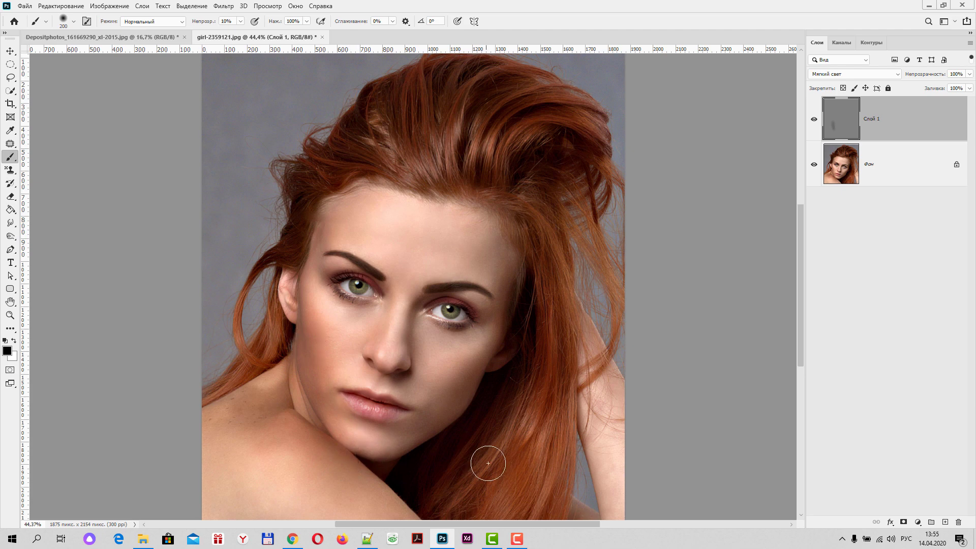
pyautogui.moveTo(481, 368)
pyautogui.mouseDown()
pyautogui.moveTo(480, 360)
pyautogui.moveTo(417, 434)
pyautogui.moveTo(451, 427)
pyautogui.moveTo(429, 375)
pyautogui.moveTo(381, 451)
pyautogui.moveTo(429, 459)
pyautogui.moveTo(635, 364)
pyautogui.mouseUp()
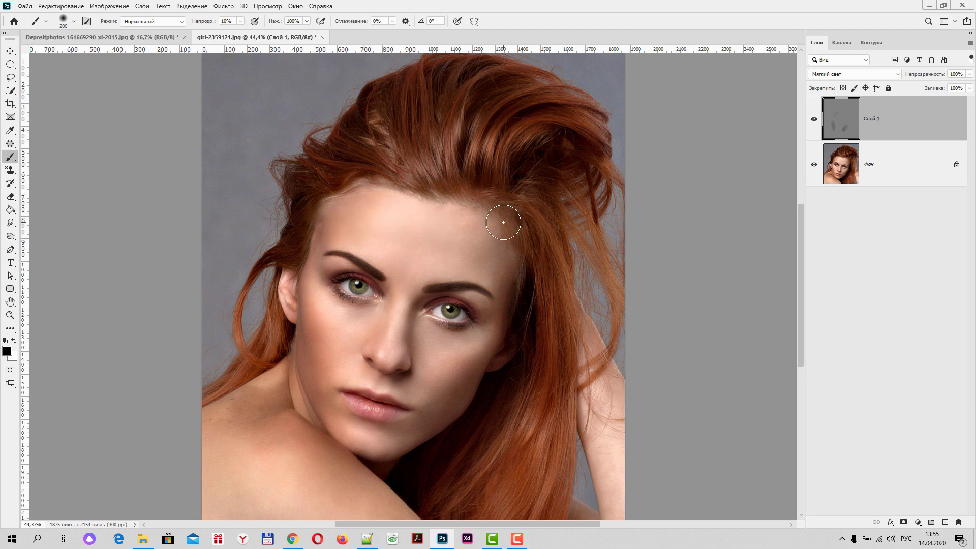
pyautogui.press('[')
pyautogui.press('[')
pyautogui.press('[')
pyautogui.press('[')
pyautogui.moveTo(391, 197); pyautogui.dragTo(490, 220)
pyautogui.moveTo(511, 262); pyautogui.dragTo(486, 397)
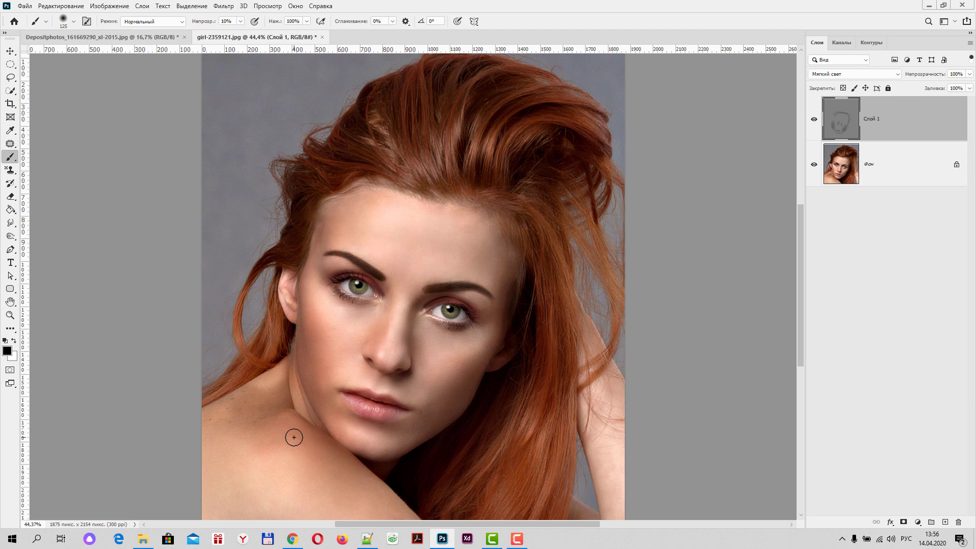
# Darken the hair with a 300 px brush, then shrink the brush back to 125.
pyautogui.press(']')
pyautogui.press(']')
pyautogui.press(']')
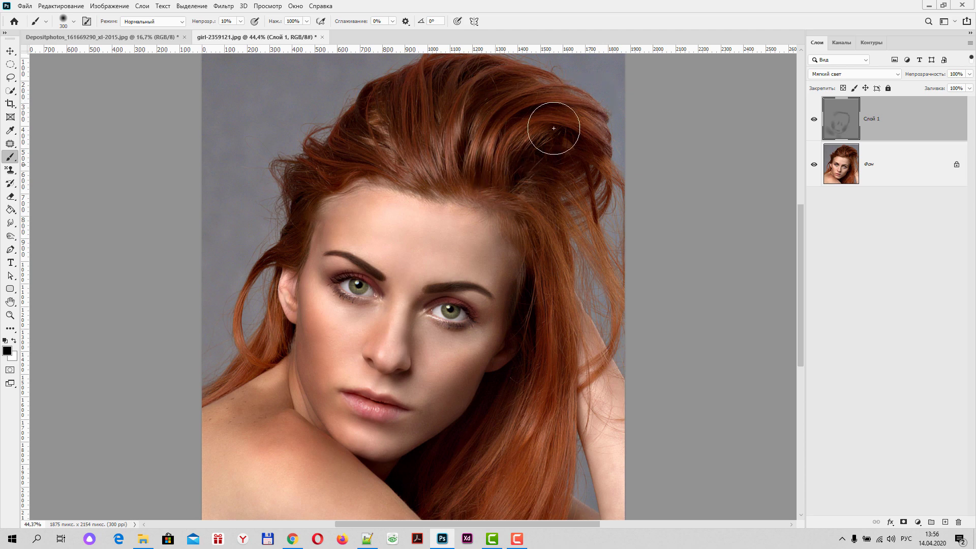
pyautogui.moveTo(554, 128); pyautogui.dragTo(532, 155)
pyautogui.press('[')
pyautogui.press('[')
pyautogui.press('[')
pyautogui.press('[')
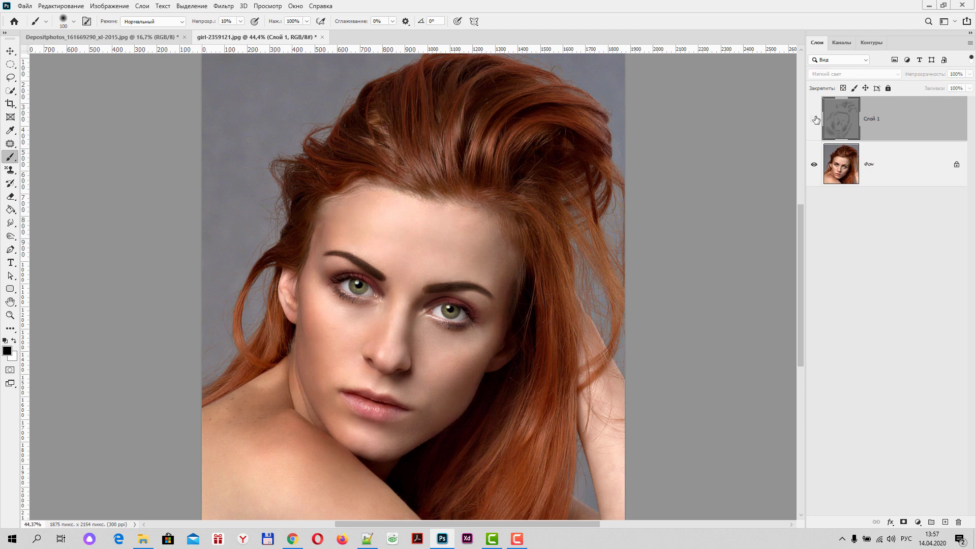
# Toggle Слой 1 visibility on, off and on to compare the shading.
pyautogui.click(815, 119)
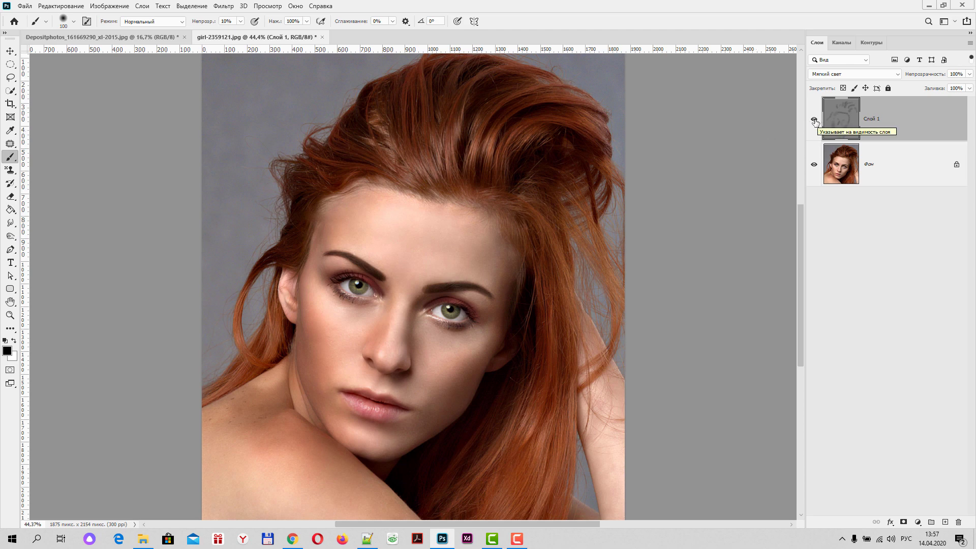
pyautogui.click(814, 120)
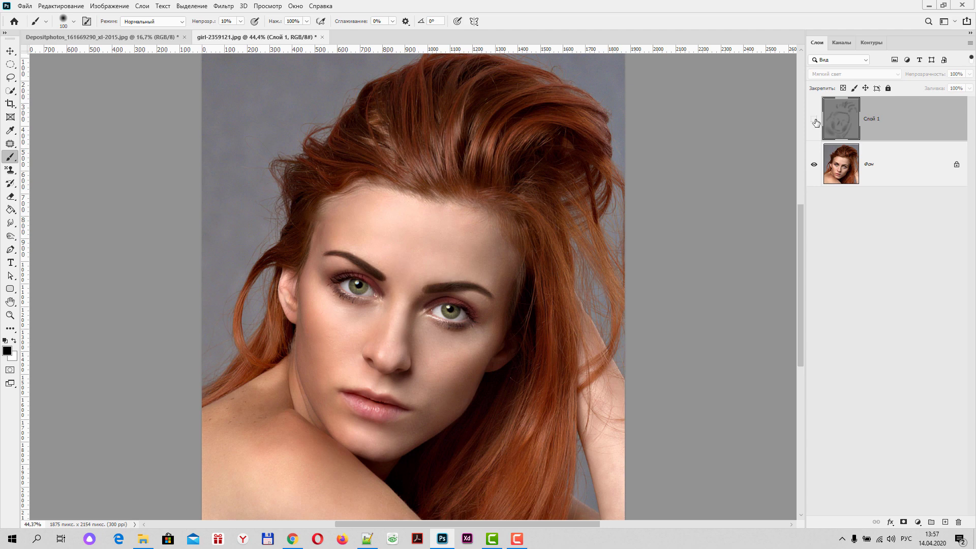
pyautogui.click(815, 121)
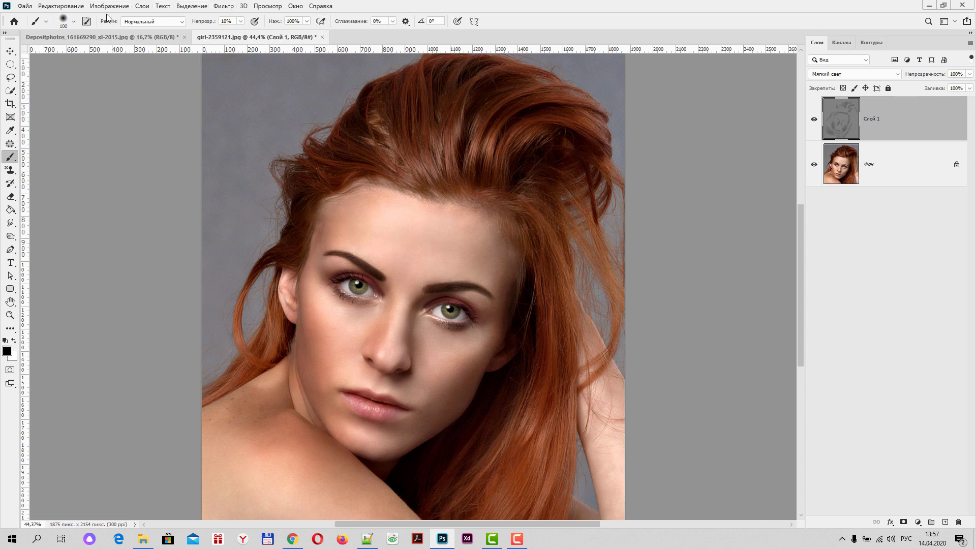
# Create Слой 2 with Мягкий свет blending and a 50% gray fill.
pyautogui.click(142, 6)
pyautogui.moveTo(153, 17)
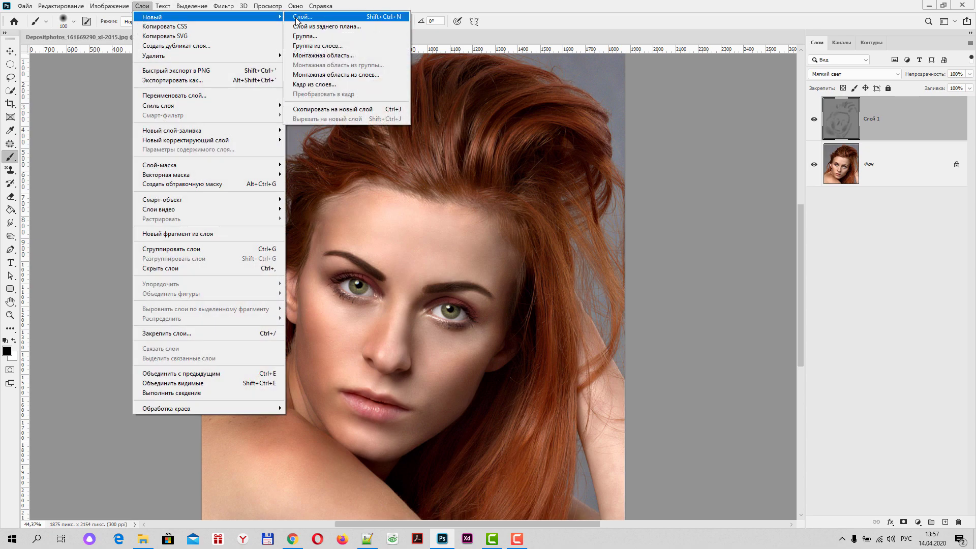
pyautogui.click(302, 16)
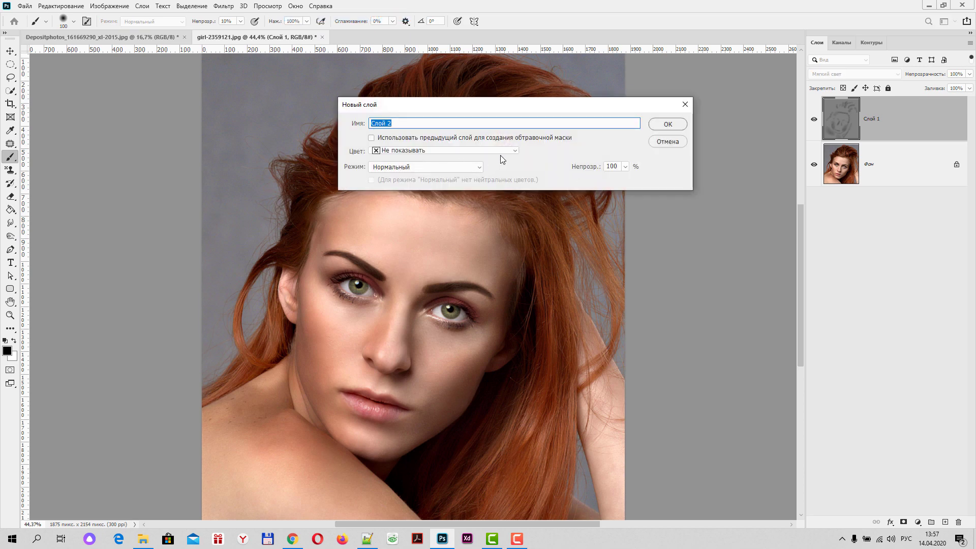
pyautogui.click(477, 170)
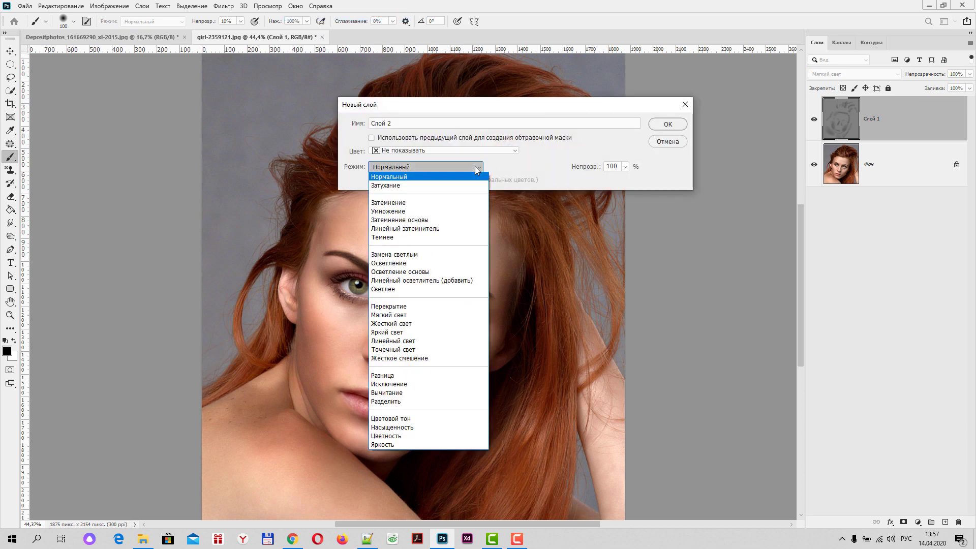
pyautogui.click(397, 315)
pyautogui.click(372, 181)
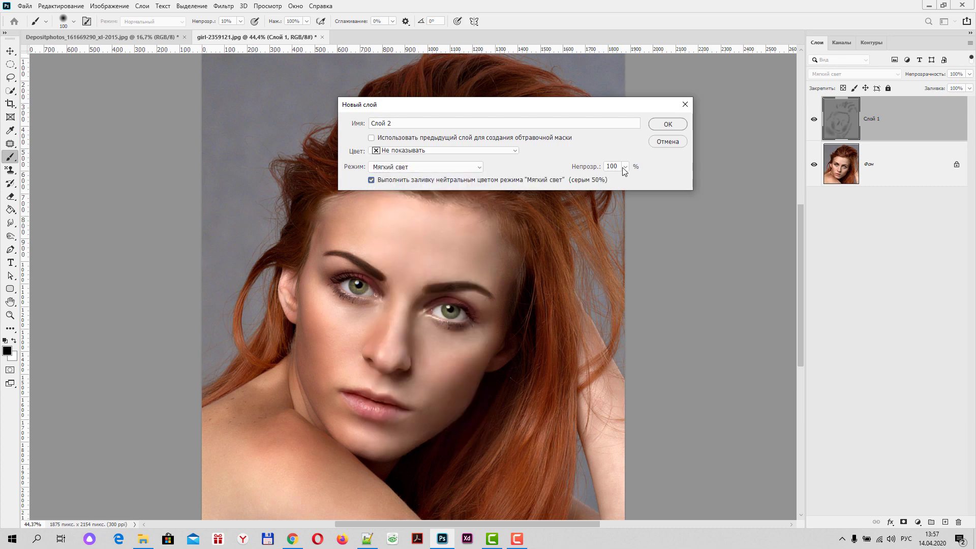
pyautogui.click(669, 125)
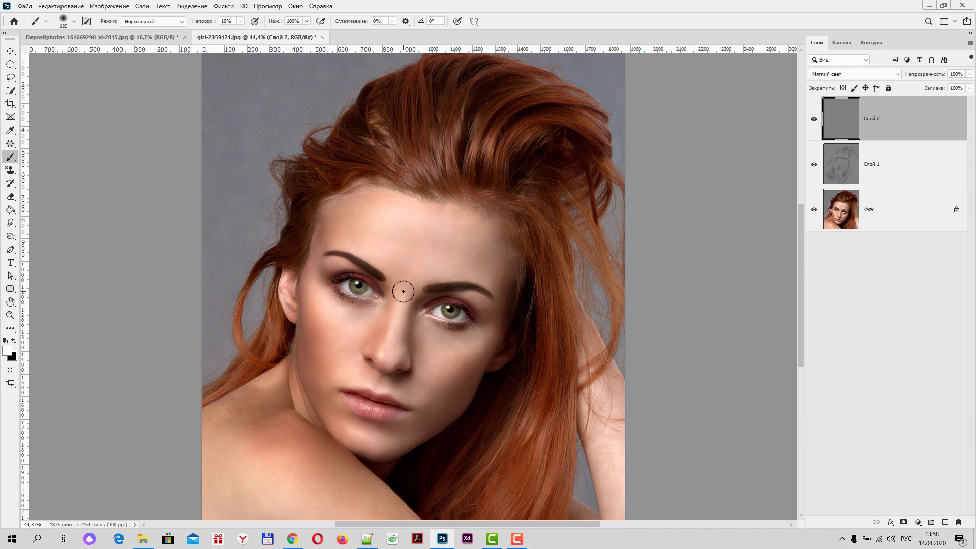
# Paint white highlights over the nose bridge, between the eyebrows and on the left cheek.
pyautogui.moveTo(401, 283); pyautogui.dragTo(388, 356)
pyautogui.moveTo(409, 319)
pyautogui.mouseDown()
pyautogui.moveTo(410, 268)
pyautogui.moveTo(462, 253)
pyautogui.moveTo(416, 261)
pyautogui.moveTo(388, 244)
pyautogui.moveTo(401, 235)
pyautogui.moveTo(388, 224)
pyautogui.moveTo(425, 252)
pyautogui.moveTo(483, 267)
pyautogui.mouseUp()
pyautogui.moveTo(327, 311)
pyautogui.mouseDown()
pyautogui.moveTo(362, 327)
pyautogui.moveTo(349, 359)
pyautogui.moveTo(359, 379)
pyautogui.moveTo(464, 349)
pyautogui.moveTo(432, 375)
pyautogui.moveTo(440, 349)
pyautogui.moveTo(374, 396)
pyautogui.moveTo(359, 384)
pyautogui.moveTo(394, 394)
pyautogui.moveTo(408, 411)
pyautogui.moveTo(344, 432)
pyautogui.moveTo(396, 440)
pyautogui.moveTo(350, 426)
pyautogui.mouseUp()
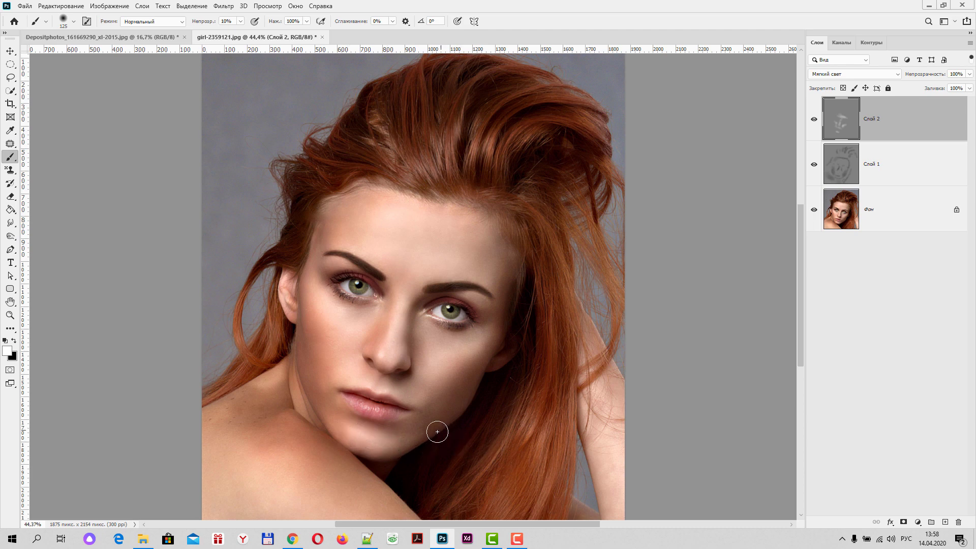
# Adjust the brush size with [ and ] and paint over the hair near the crown.
pyautogui.press('[')
pyautogui.press(']')
pyautogui.press(']')
pyautogui.press(']')
pyautogui.press(']')
pyautogui.press(']')
pyautogui.press(']')
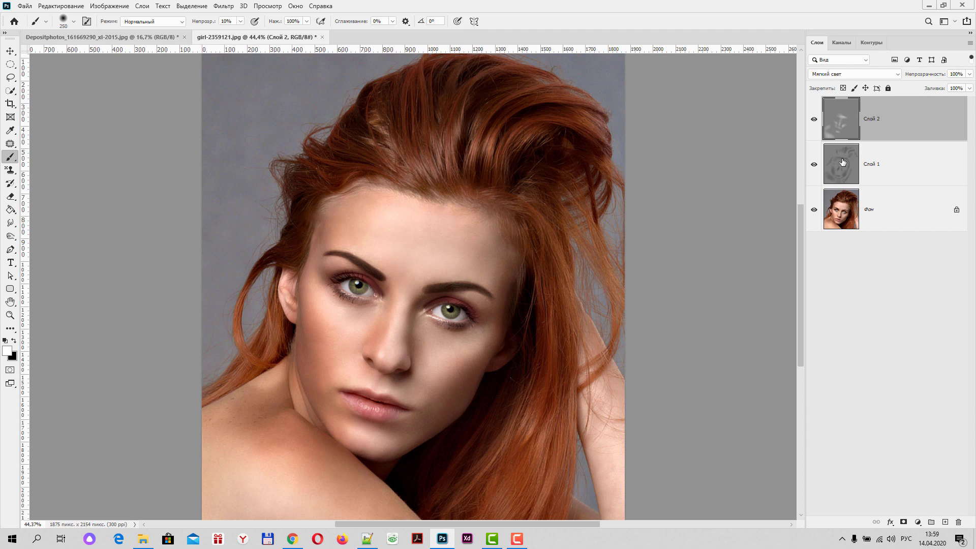
pyautogui.moveTo(532, 146)
pyautogui.mouseDown()
pyautogui.moveTo(517, 148)
pyautogui.moveTo(523, 136)
pyautogui.mouseUp()
pyautogui.press('[')
pyautogui.press('[')
pyautogui.press('[')
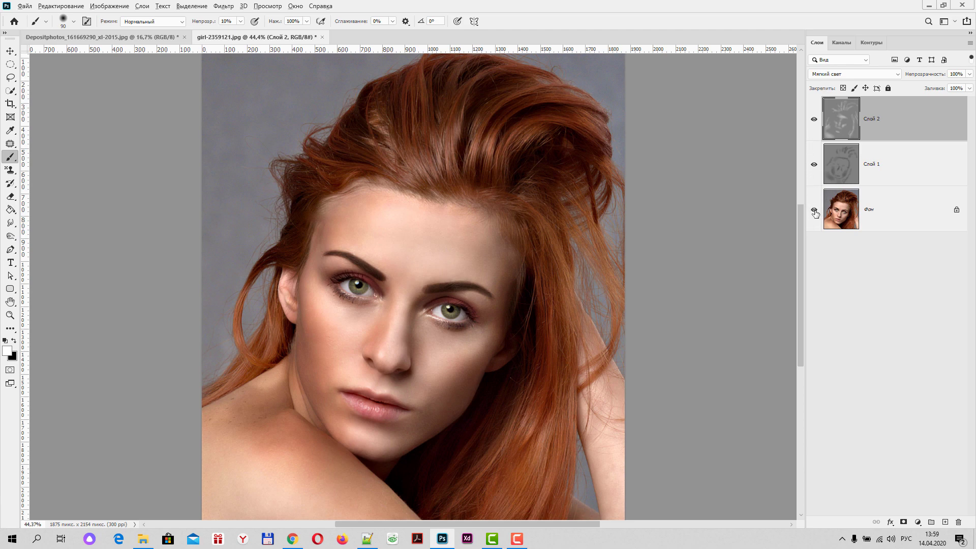
# Toggle the retouch layers and photo on and off to compare, then make Слой 1 active.
pyautogui.keyDown('alt'); pyautogui.click(814, 211); pyautogui.keyUp('alt')
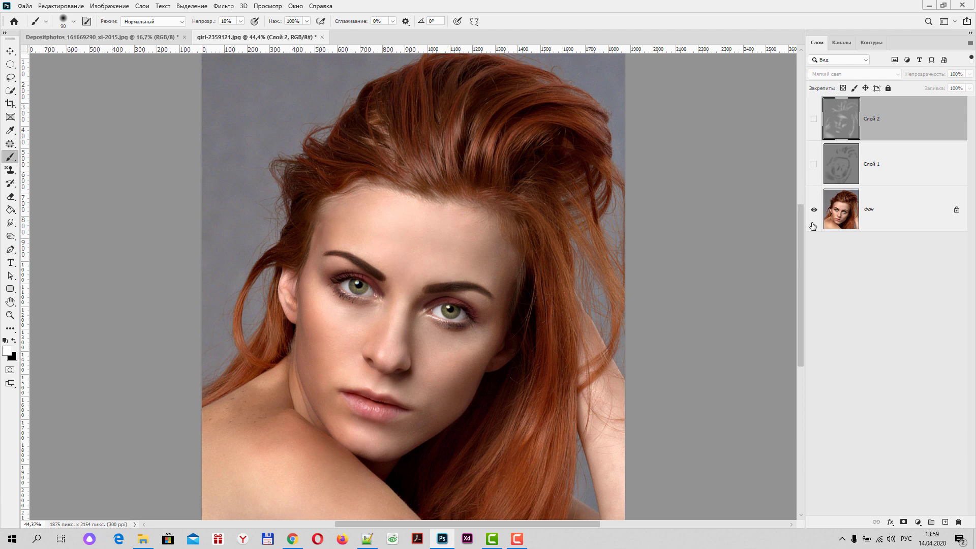
pyautogui.keyDown('alt'); pyautogui.click(814, 210); pyautogui.keyUp('alt')
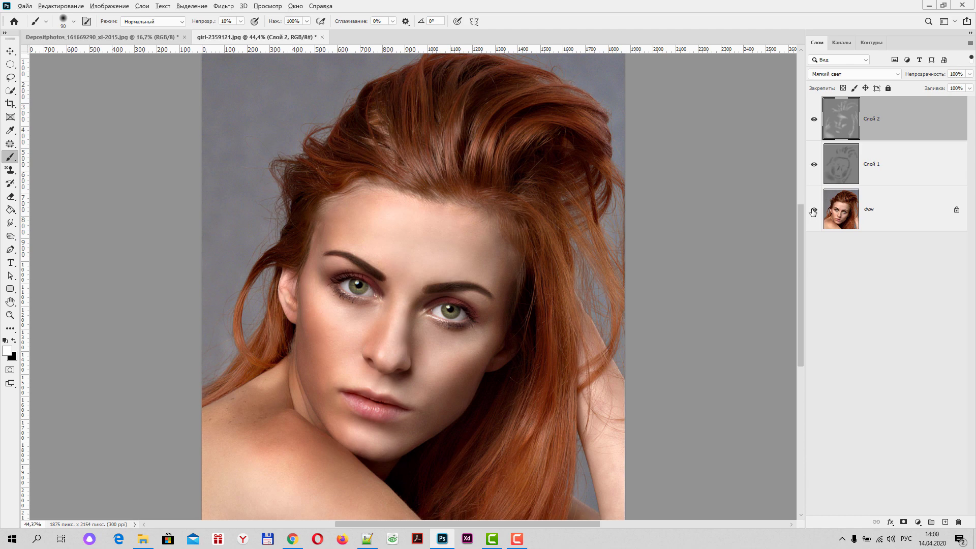
pyautogui.keyDown('alt'); pyautogui.click(814, 210); pyautogui.keyUp('alt')
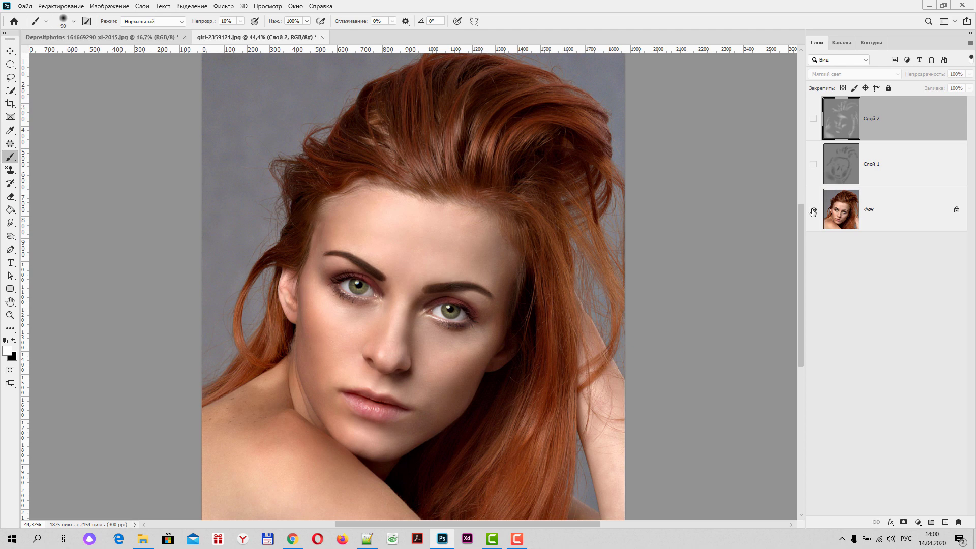
pyautogui.keyDown('alt'); pyautogui.click(814, 211); pyautogui.keyUp('alt')
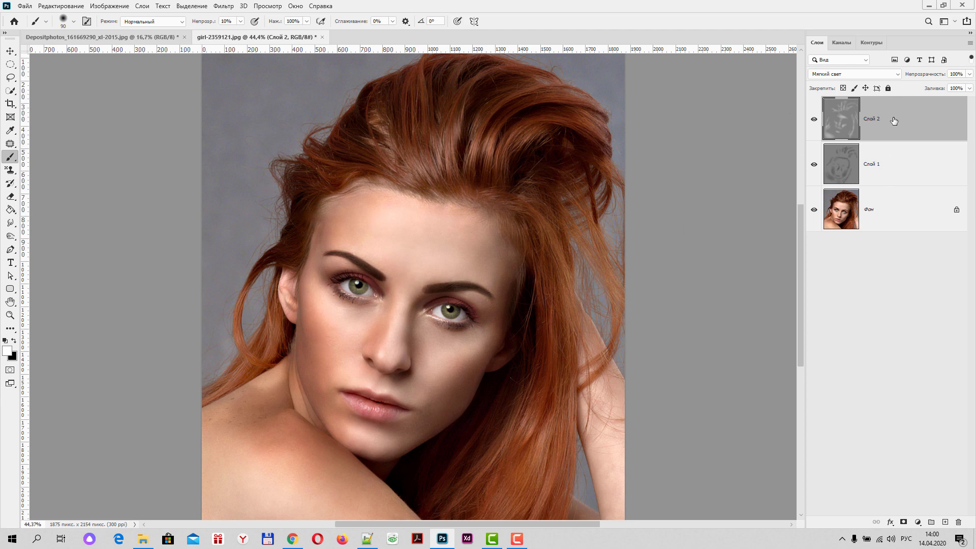
pyautogui.click(814, 210)
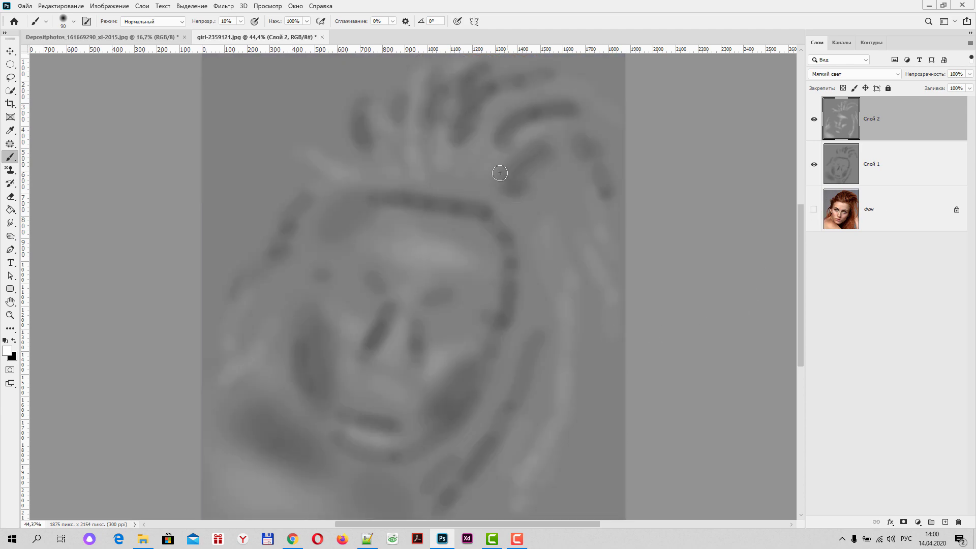
pyautogui.click(814, 209)
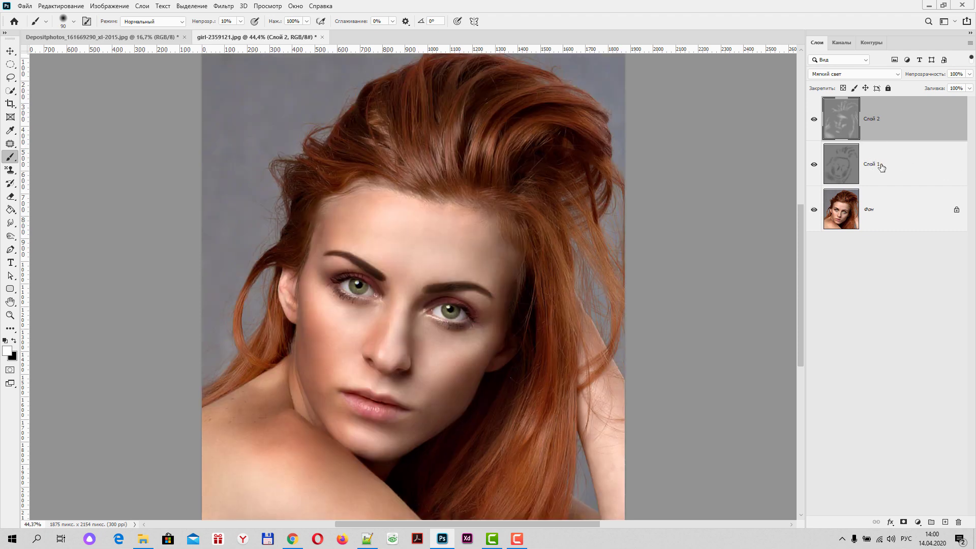
pyautogui.click(853, 163)
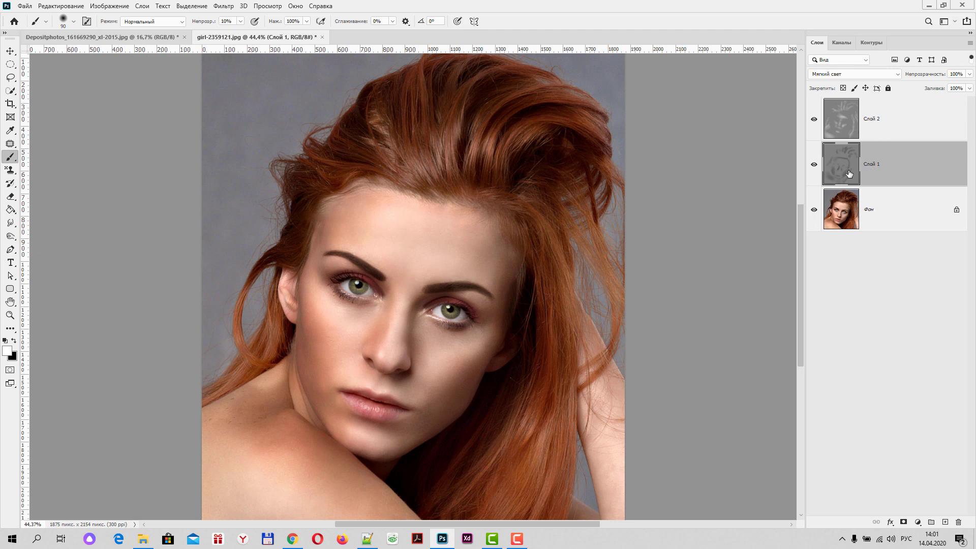
# Apply a Gaussian Blur with radius 5 pixels to Слой 1.
pyautogui.click(226, 7)
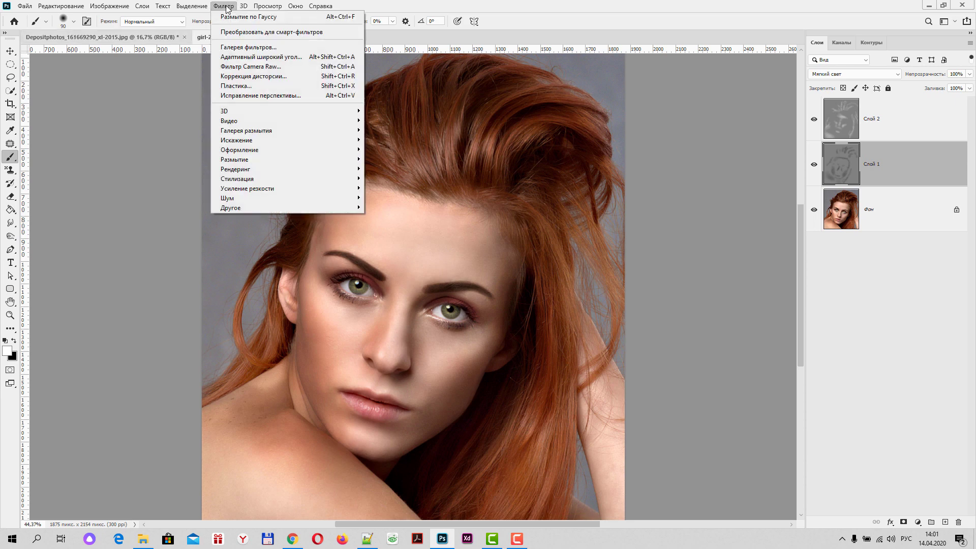
pyautogui.moveTo(236, 160)
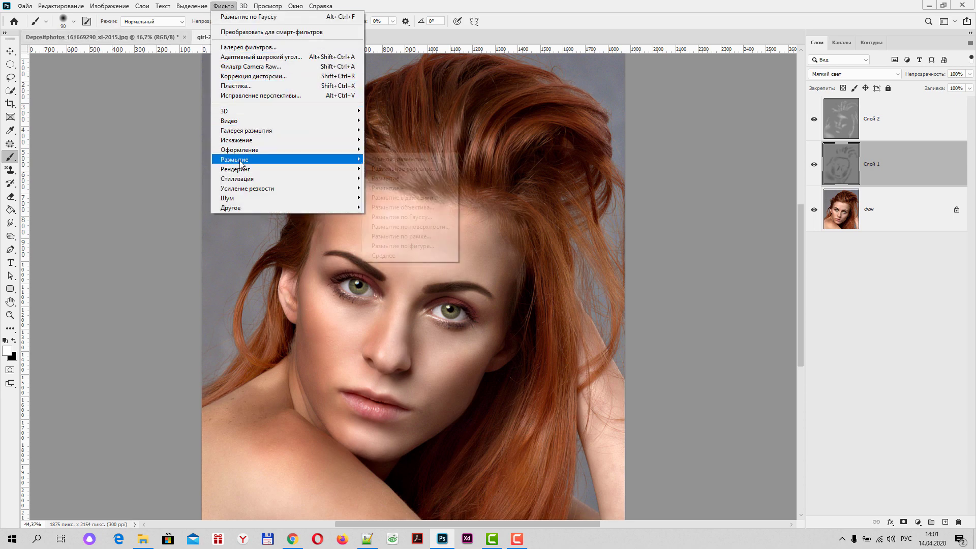
pyautogui.click(417, 217)
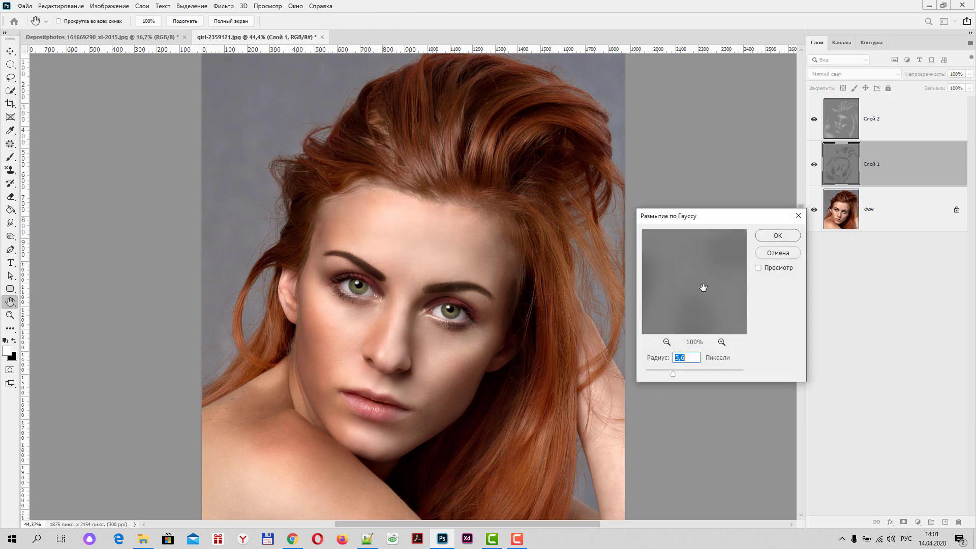
pyautogui.moveTo(703, 288); pyautogui.dragTo(690, 321)
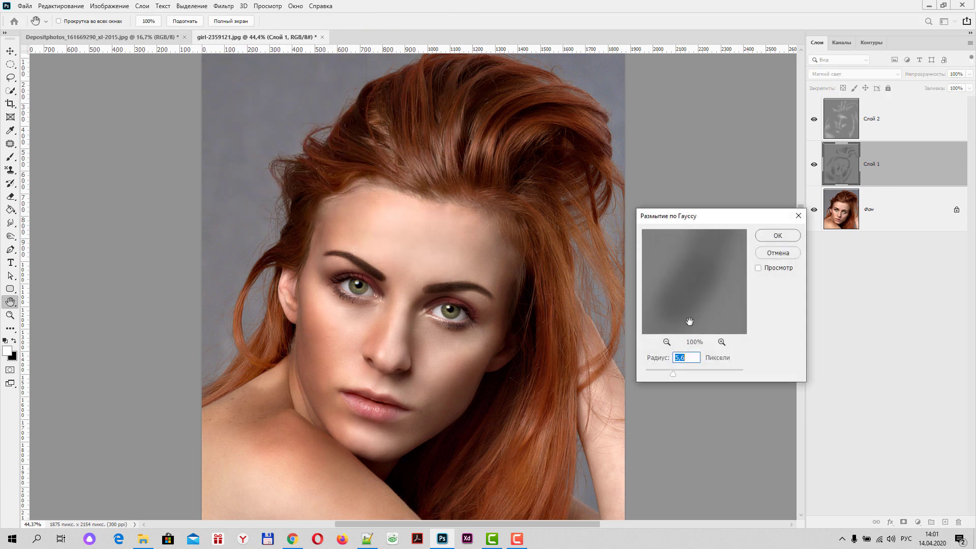
pyautogui.moveTo(633, 373); pyautogui.dragTo(634, 373)
pyautogui.moveTo(644, 373); pyautogui.dragTo(651, 374)
pyautogui.moveTo(680, 377)
pyautogui.mouseDown()
pyautogui.moveTo(693, 374)
pyautogui.moveTo(681, 374)
pyautogui.mouseUp()
pyautogui.moveTo(668, 374); pyautogui.dragTo(673, 375)
pyautogui.click(758, 268)
pyautogui.moveTo(624, 379)
pyautogui.mouseDown()
pyautogui.moveTo(623, 387)
pyautogui.moveTo(690, 375)
pyautogui.mouseUp()
pyautogui.moveTo(689, 374); pyautogui.dragTo(643, 375)
pyautogui.moveTo(661, 374); pyautogui.dragTo(664, 374)
pyautogui.write('5')
pyautogui.moveTo(662, 322)
pyautogui.mouseDown()
pyautogui.moveTo(682, 299)
pyautogui.moveTo(669, 291)
pyautogui.moveTo(673, 306)
pyautogui.mouseUp()
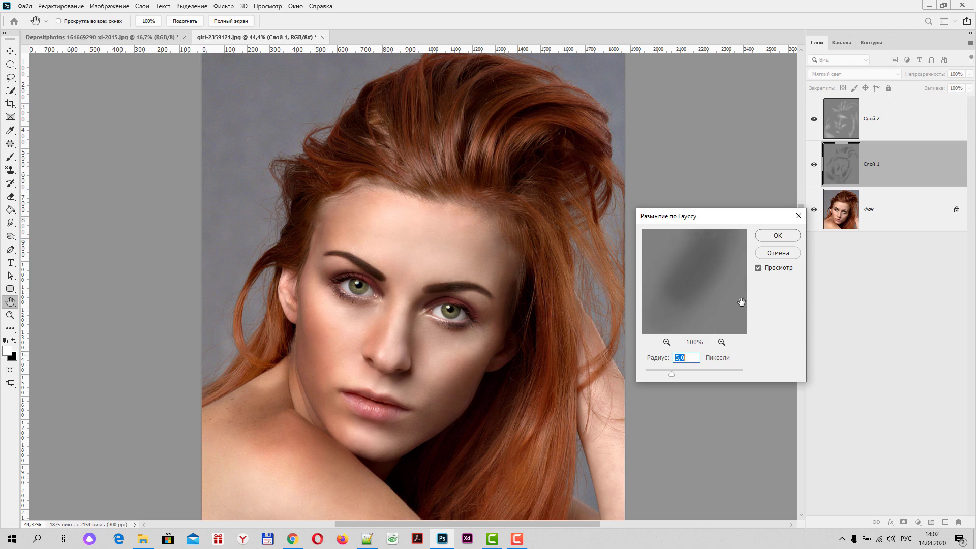
pyautogui.click(778, 236)
pyautogui.press('b')
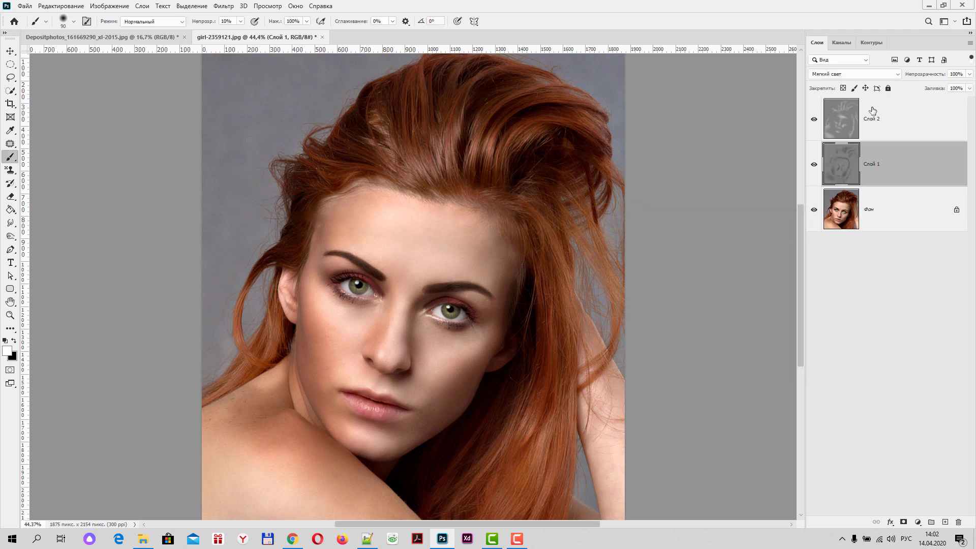
# Select Слой 2 and apply the same 5-pixel Gaussian Blur.
pyautogui.click(850, 120)
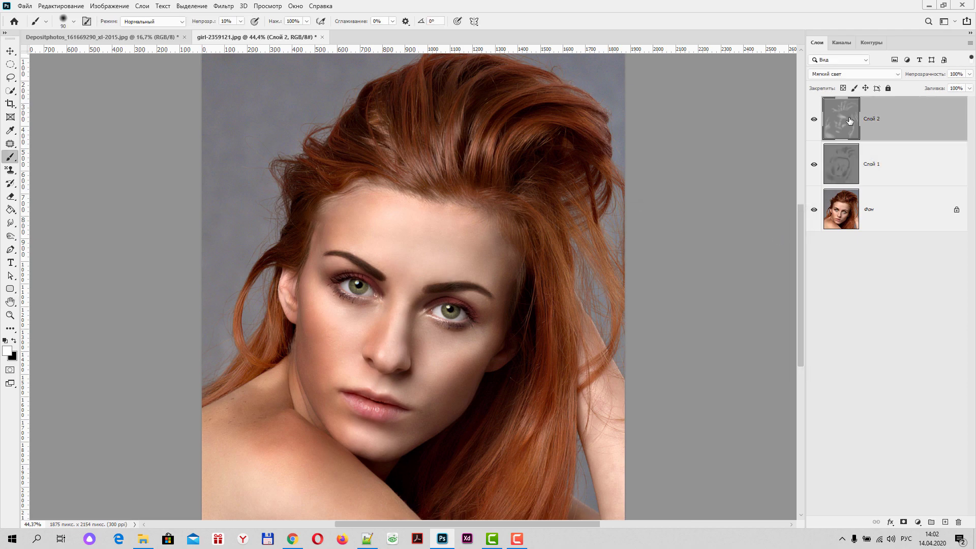
pyautogui.click(223, 6)
pyautogui.moveTo(235, 160)
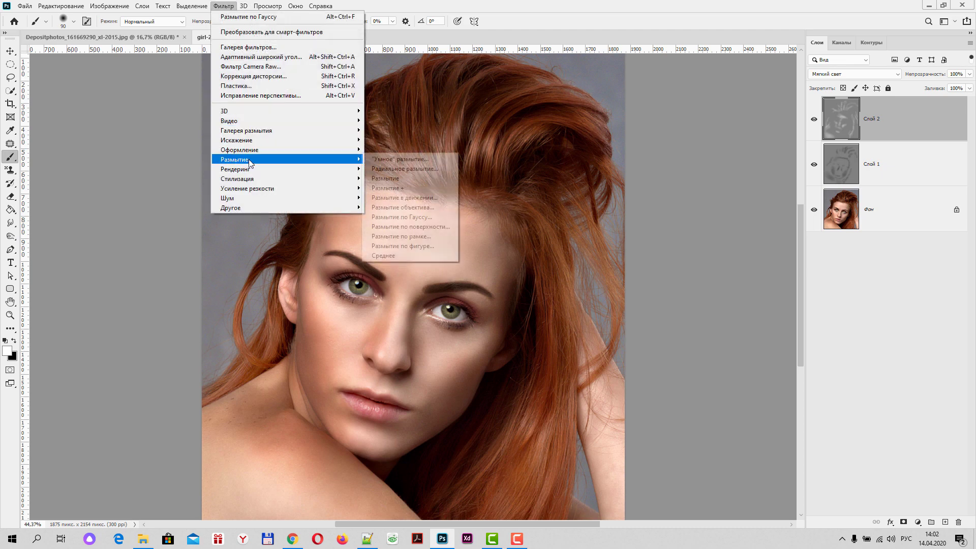
pyautogui.click(401, 217)
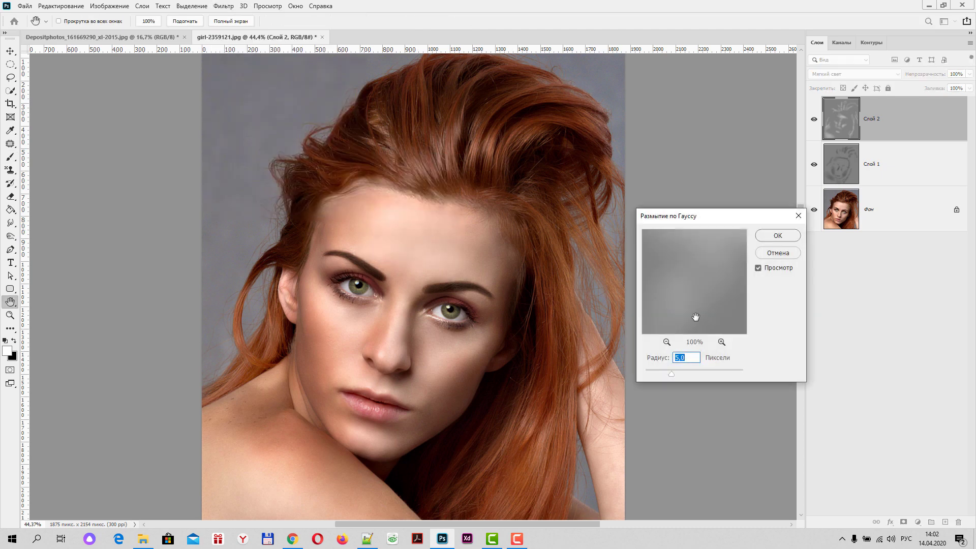
pyautogui.click(776, 238)
pyautogui.press('b')
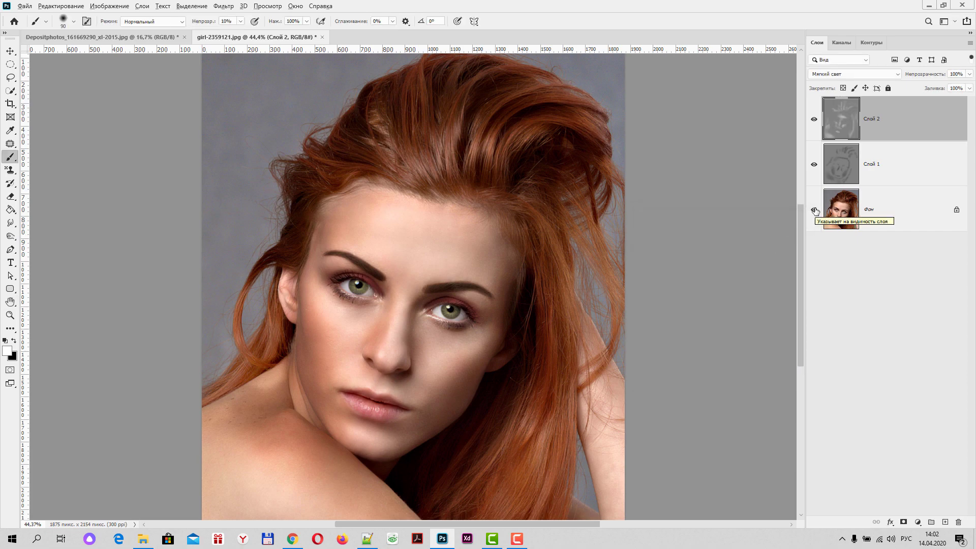
pyautogui.keyDown('alt'); pyautogui.click(813, 210); pyautogui.keyUp('alt')
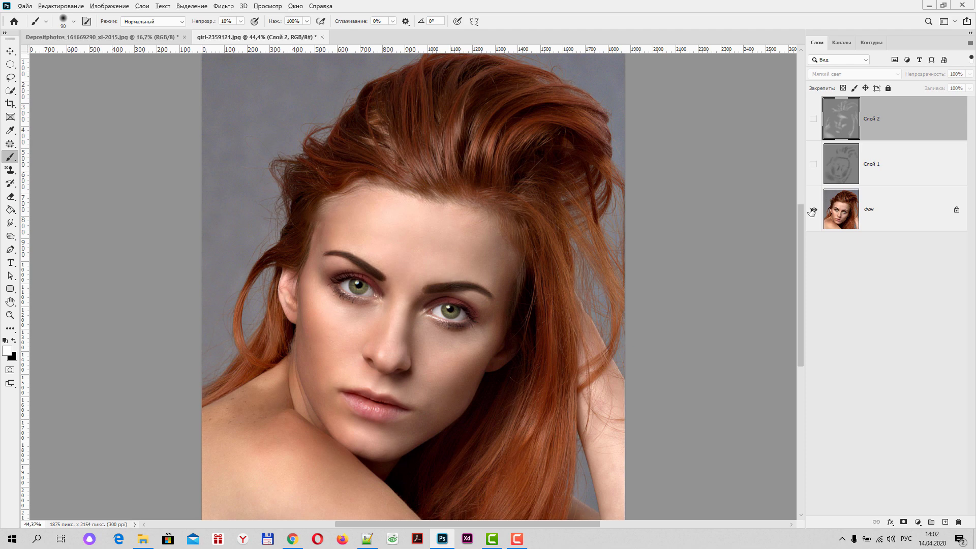
pyautogui.keyDown('alt'); pyautogui.click(812, 211); pyautogui.keyUp('alt')
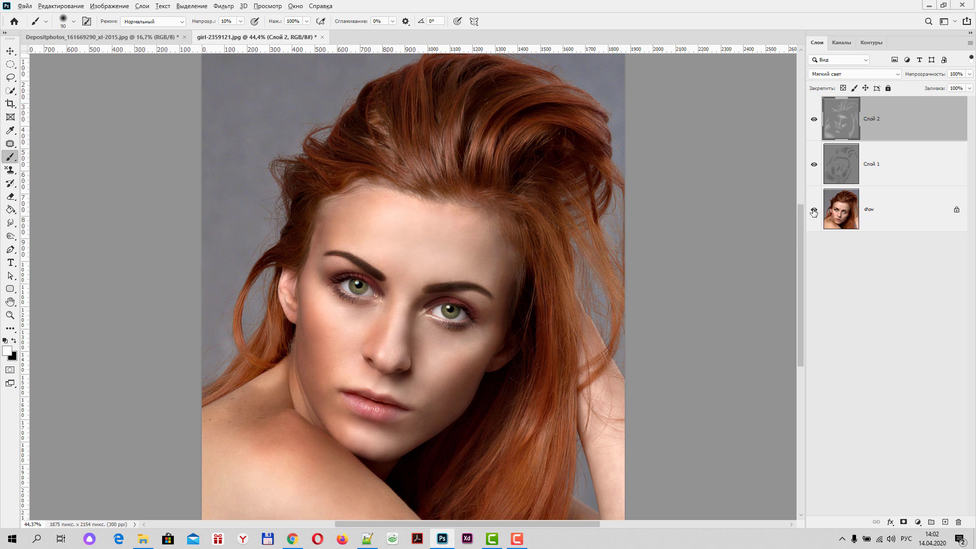
pyautogui.keyDown('alt'); pyautogui.click(814, 210); pyautogui.keyUp('alt')
pyautogui.keyDown('alt'); pyautogui.click(814, 210); pyautogui.keyUp('alt')
pyautogui.keyDown('alt'); pyautogui.click(814, 211); pyautogui.keyUp('alt')
pyautogui.keyDown('alt'); pyautogui.click(814, 212); pyautogui.keyUp('alt')
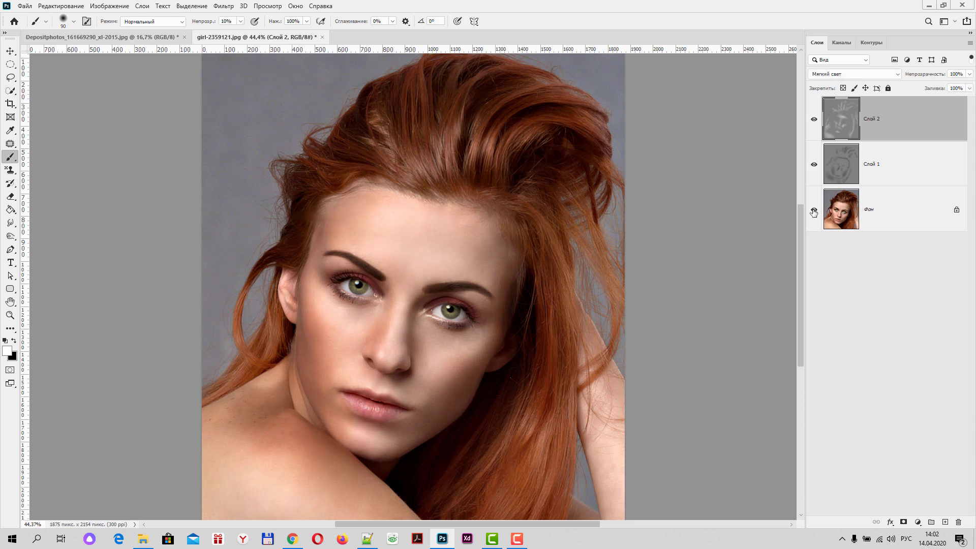